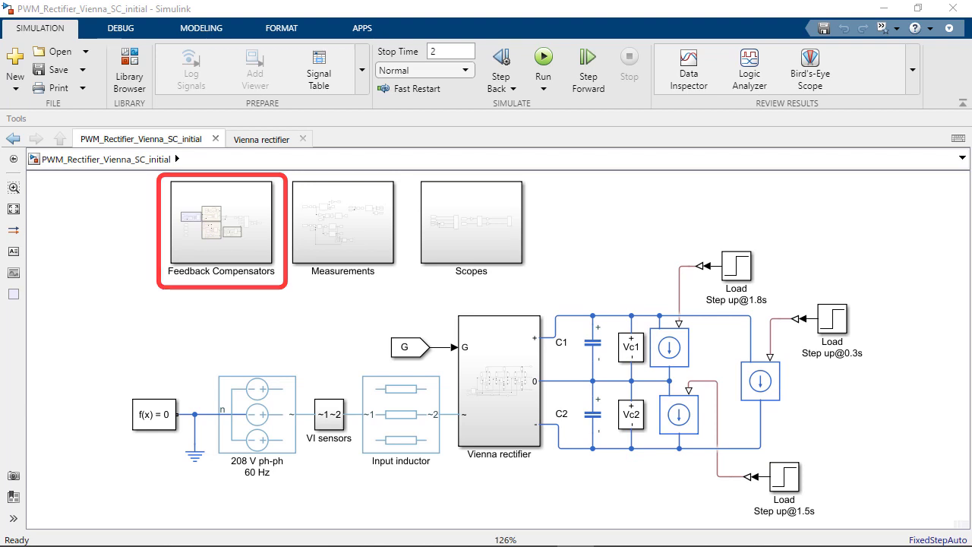
Step: Open the Feedback Compensators subsystem block in the Vienna rectifier model
double_click(231, 221)
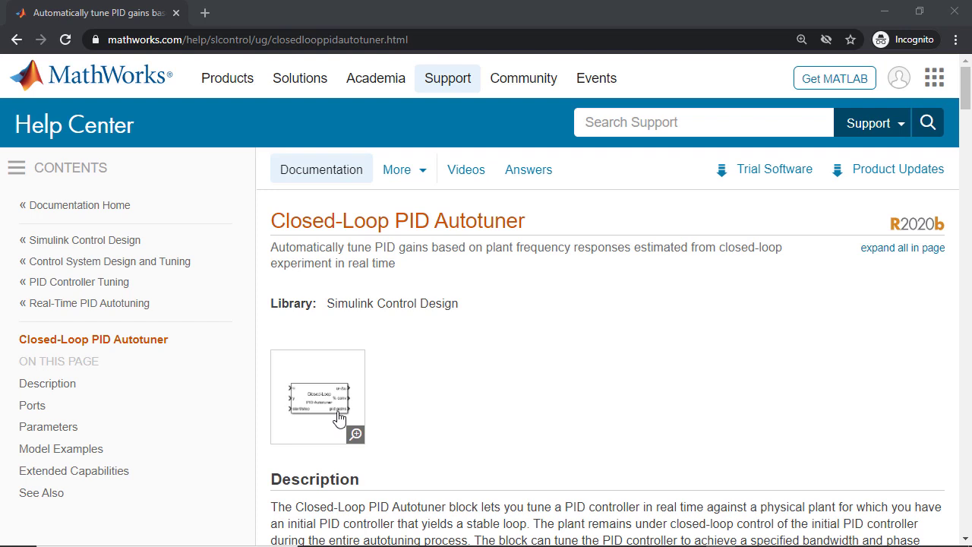
Step: Enlarge the Closed-Loop PID Autotuner block image on its documentation page
click(339, 417)
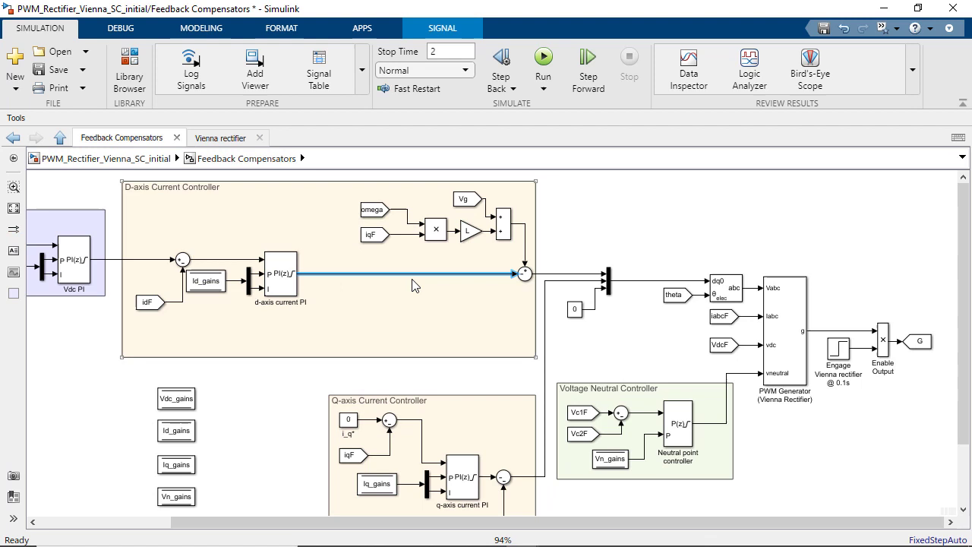
Step: Splice a Closed-Loop PID Autotuner into the d-axis current PI output line
double_click(364, 275)
text(closed)
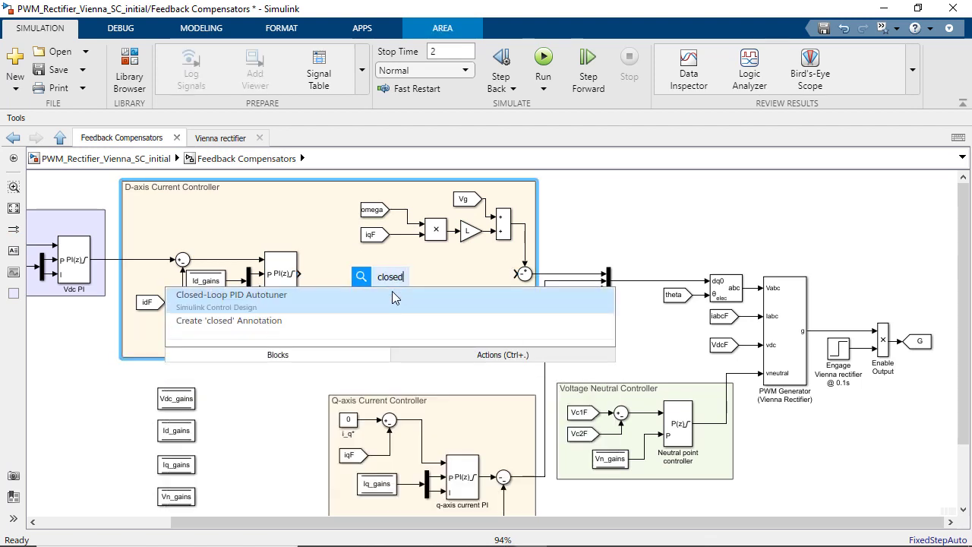
click(393, 296)
drag(396, 298, 404, 298)
click(315, 274)
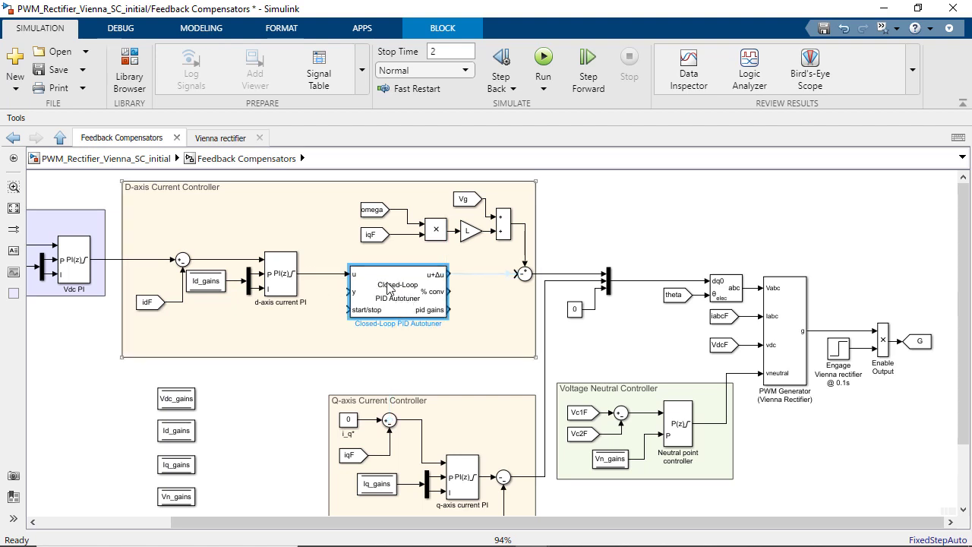
click(477, 275)
Step: Copy the idF signal and connect it to the autotuner's y input
click(155, 304)
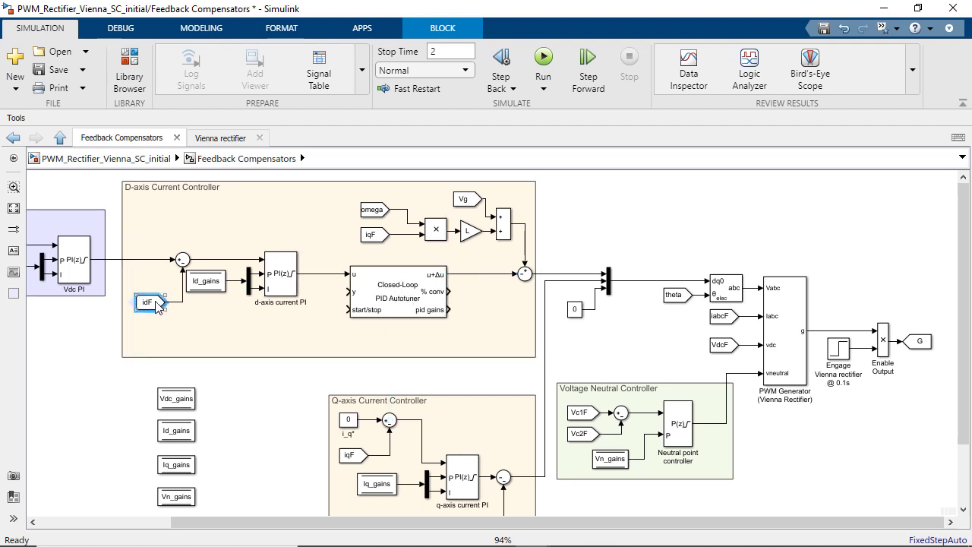
drag(157, 306, 326, 295)
click(327, 337)
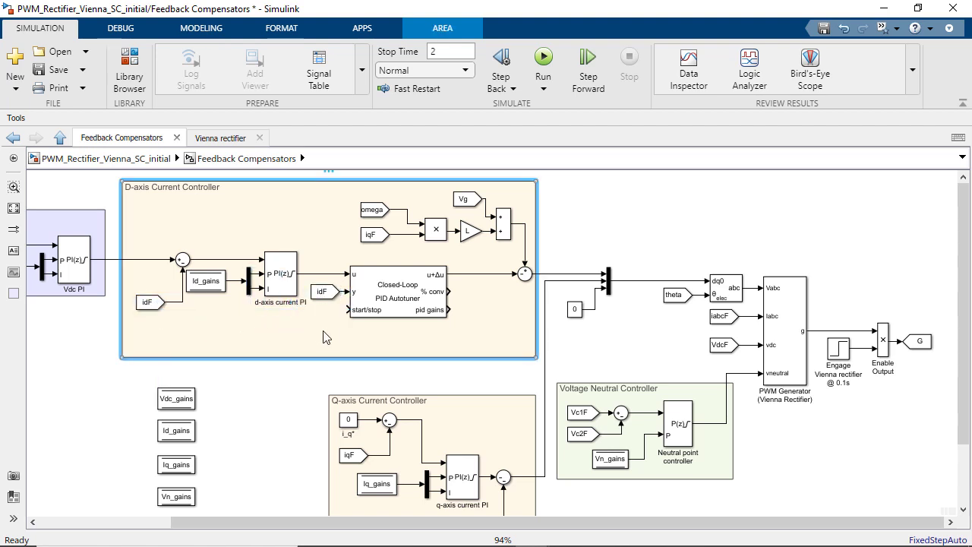
Step: Add a Display block on the autotuner's % conv output
double_click(448, 342)
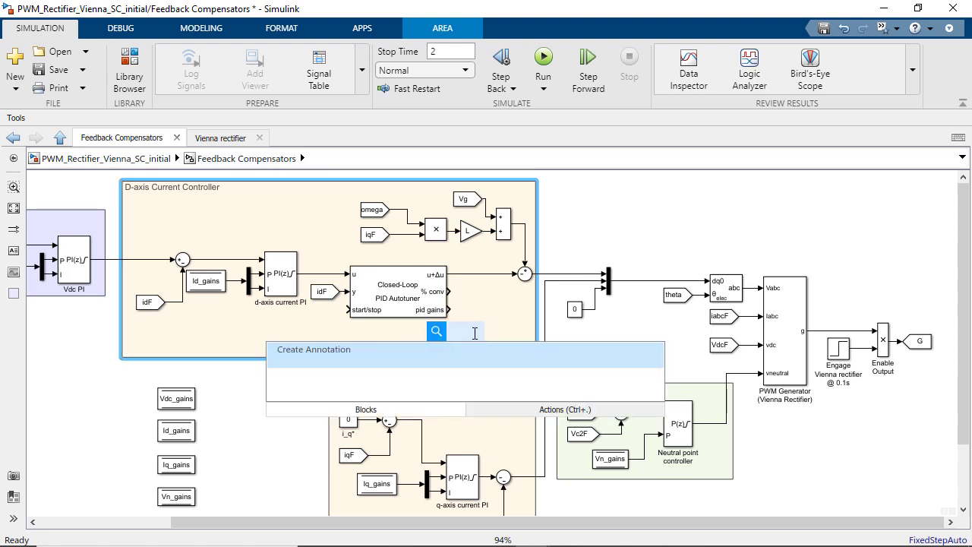
text(display)
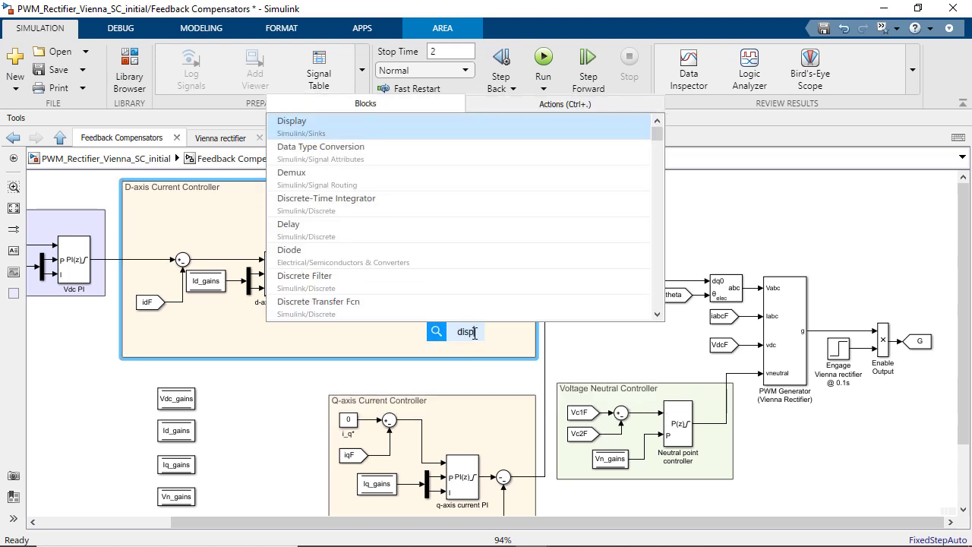
key(Return)
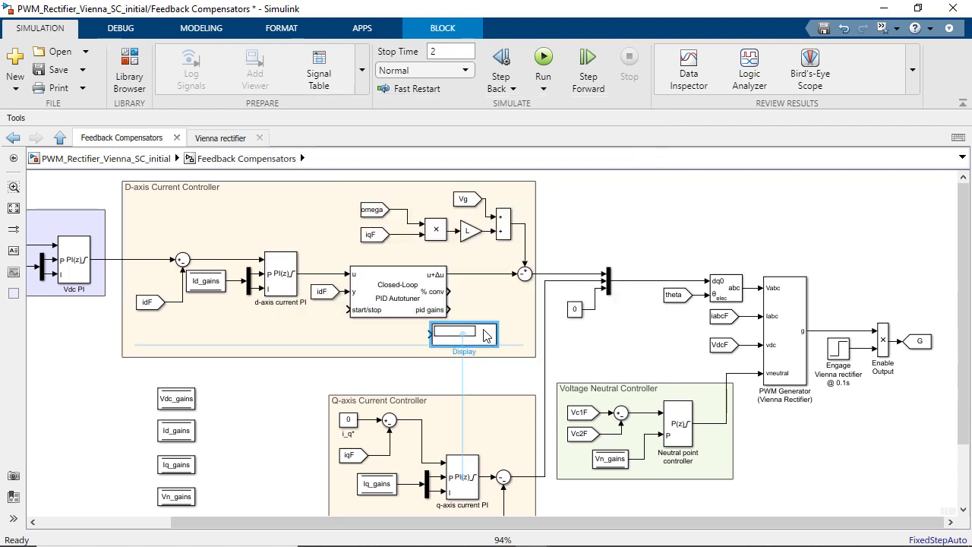
drag(478, 337, 508, 302)
click(486, 371)
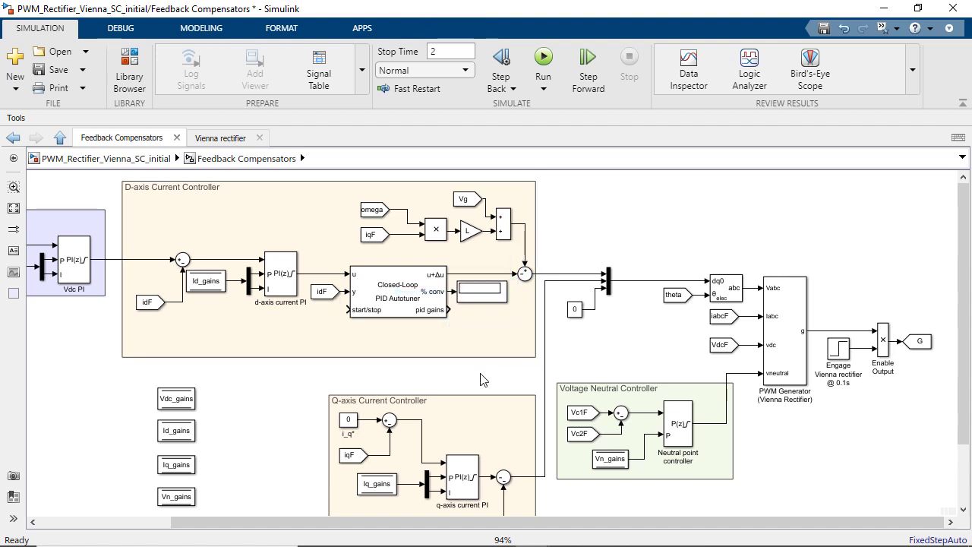
Step: Set the D-axis autotuner's target bandwidth to 3000 rad/s and phase margin to 60 degrees
double_click(428, 317)
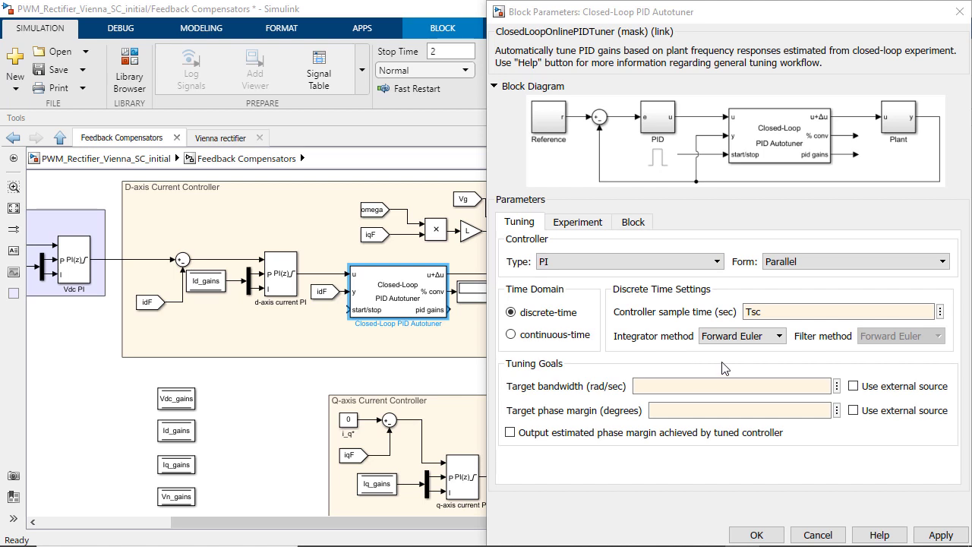
click(721, 386)
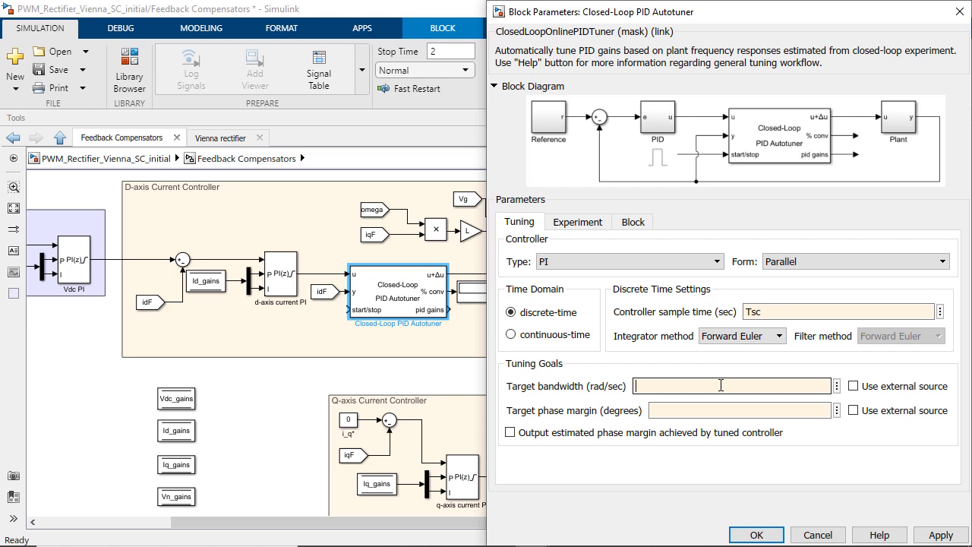
text(3000)
click(722, 410)
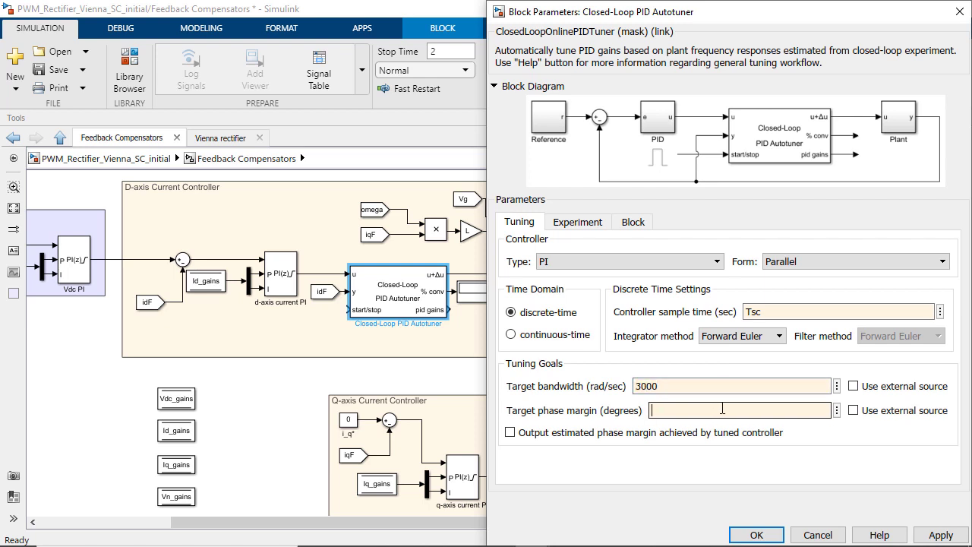
text(60)
click(601, 226)
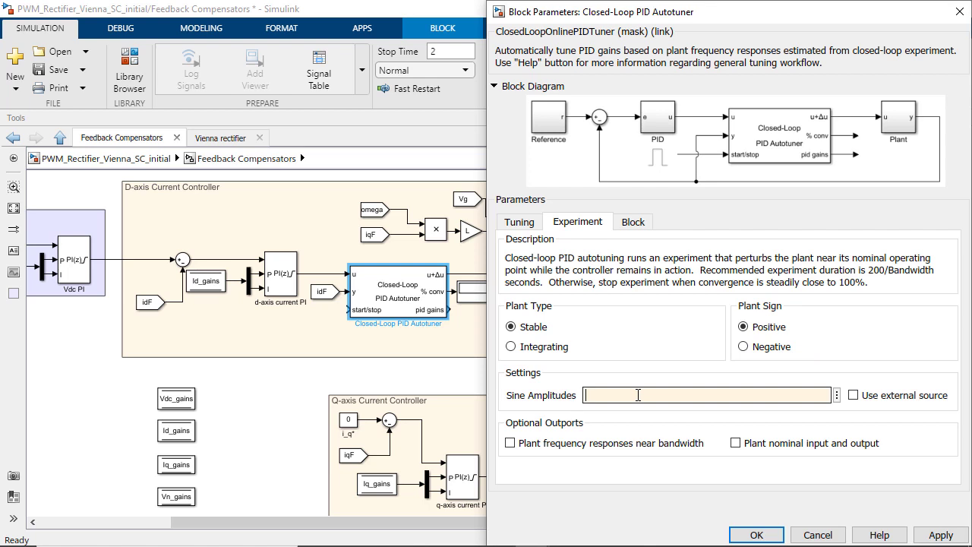
Step: Enter a sine amplitude of 0.6 for the D-axis autotuner and apply the settings
text(0.6)
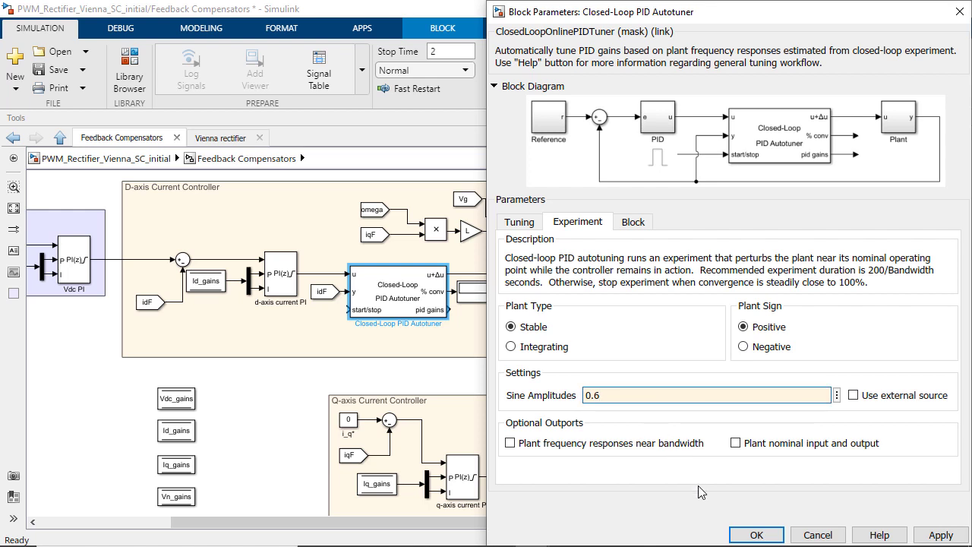
click(735, 536)
key(space)
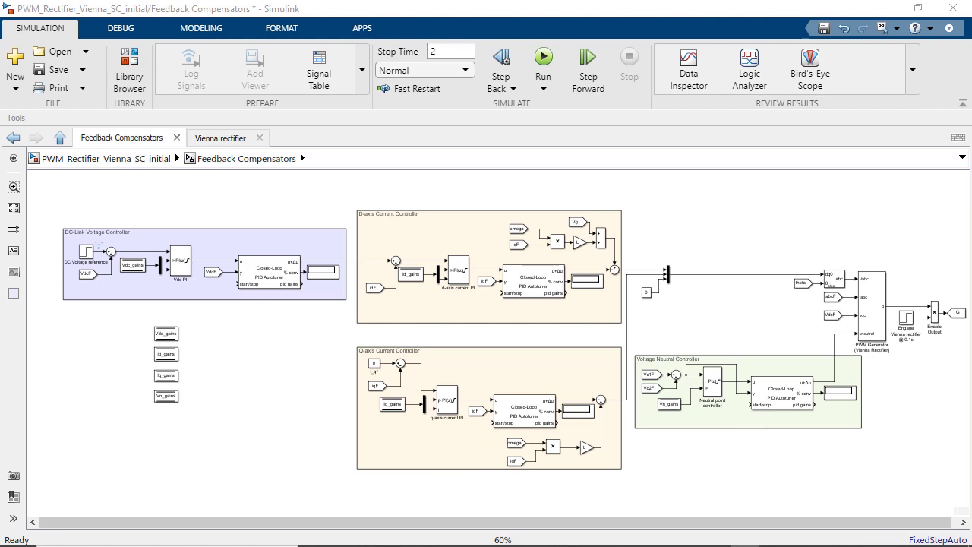
scroll(494, 486, up, 2)
scroll(494, 490, up, 1)
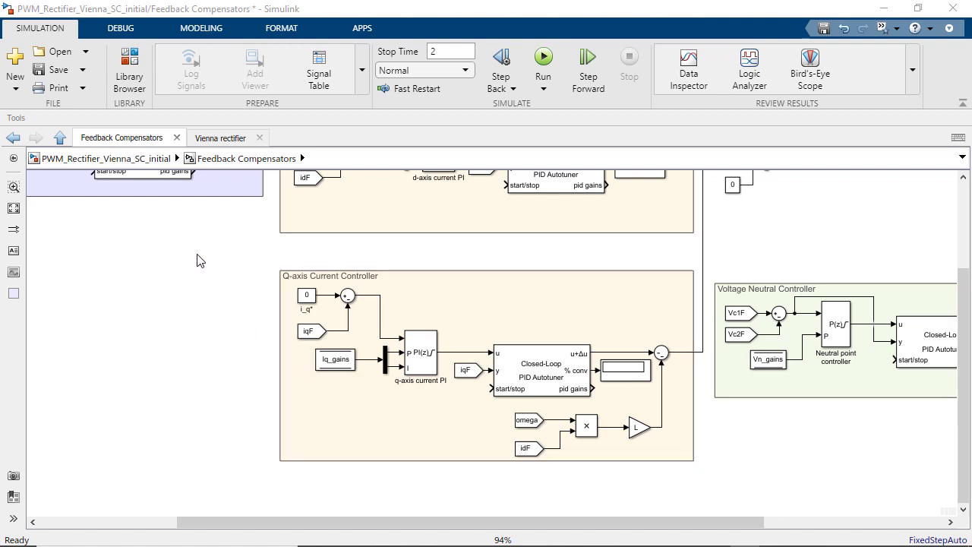
drag(199, 261, 484, 389)
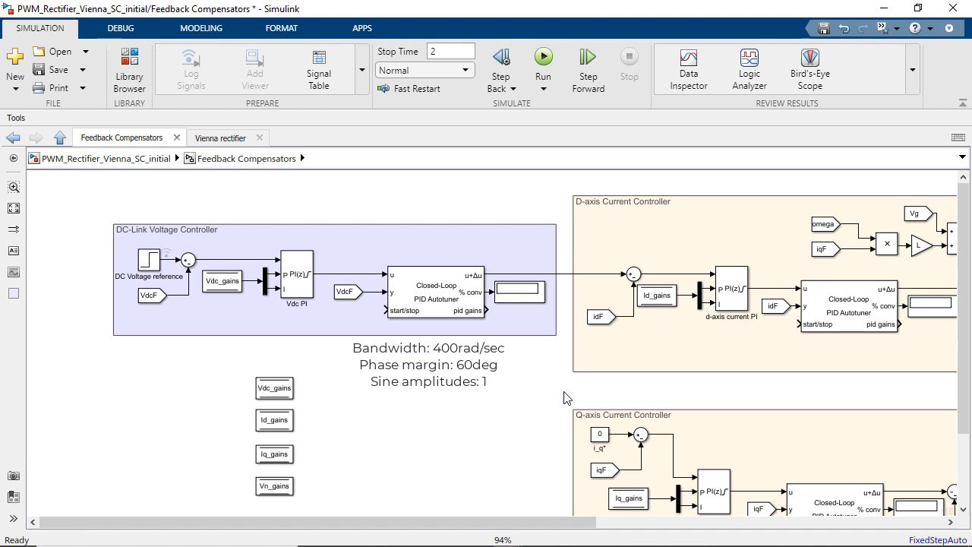
Step: Pan the diagram to bring the Q-axis and neutral point controllers into view
drag(564, 397, 7, 227)
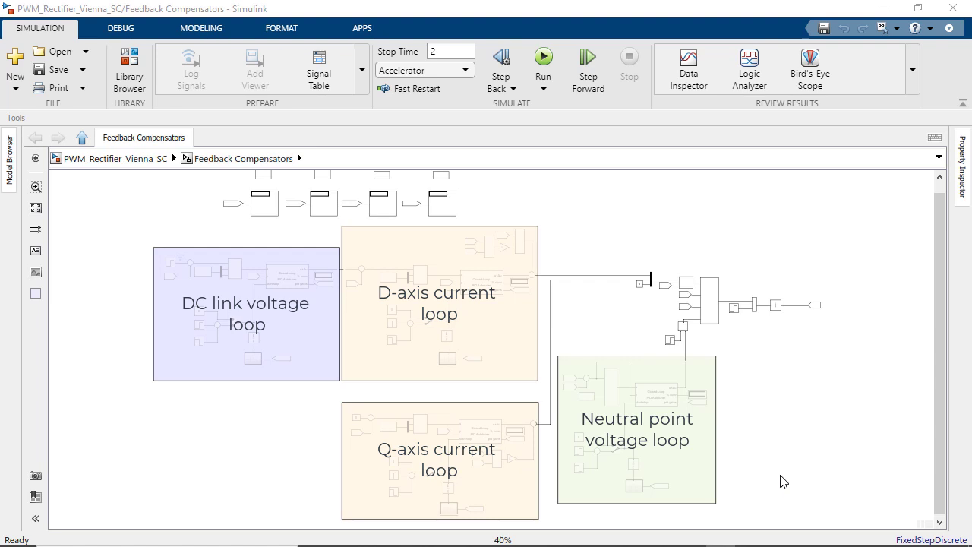
scroll(404, 271, up, 4)
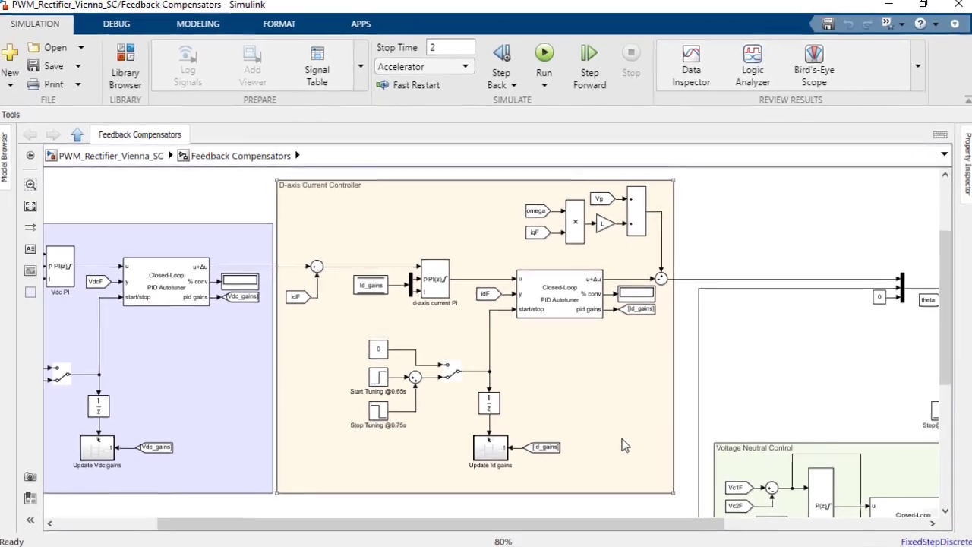
drag(620, 423, 626, 145)
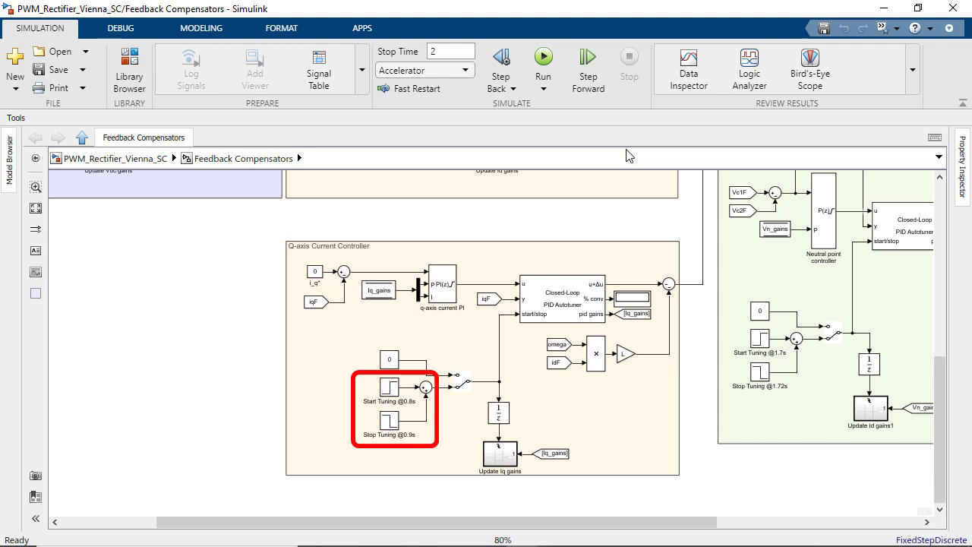
mouse_move(582, 243)
mouse_down()
mouse_move(815, 369)
mouse_move(905, 502)
mouse_up()
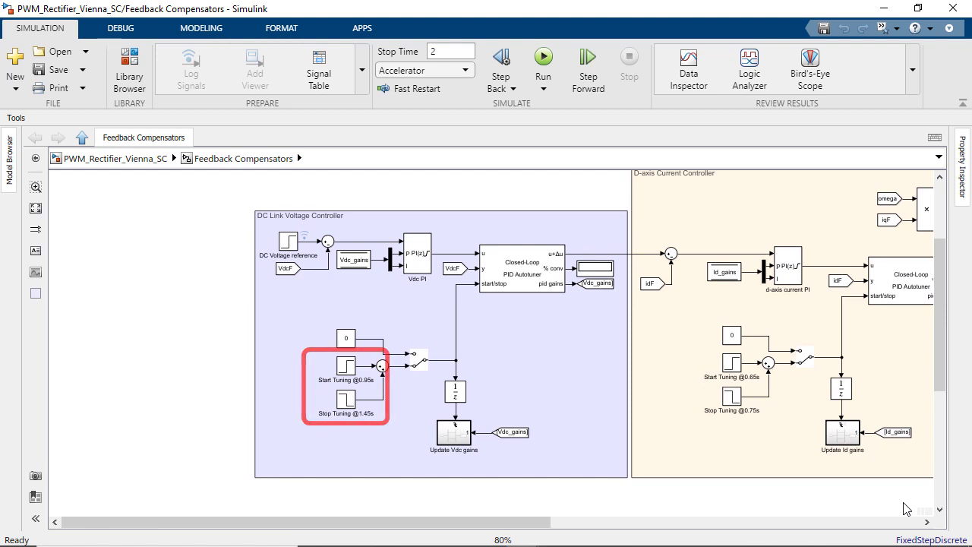
mouse_move(876, 499)
mouse_down()
mouse_move(679, 451)
mouse_move(395, 300)
mouse_move(326, 314)
mouse_move(239, 261)
mouse_up()
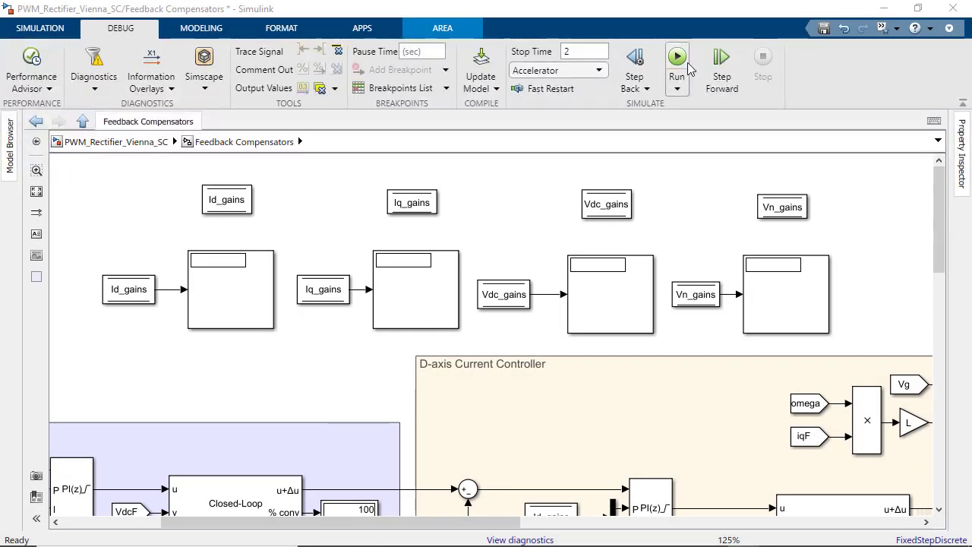
Step: Run the simulation so the four autotuners compute PI gains
click(687, 68)
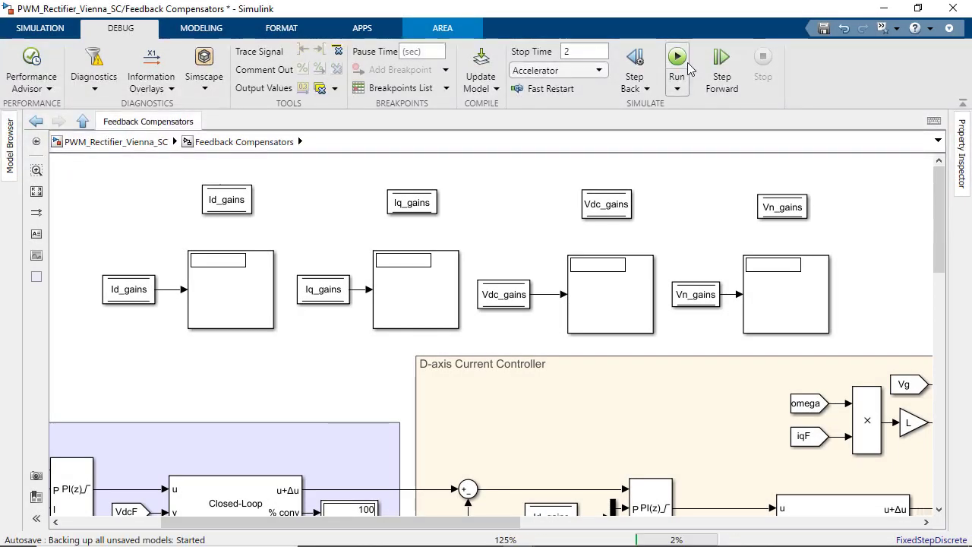